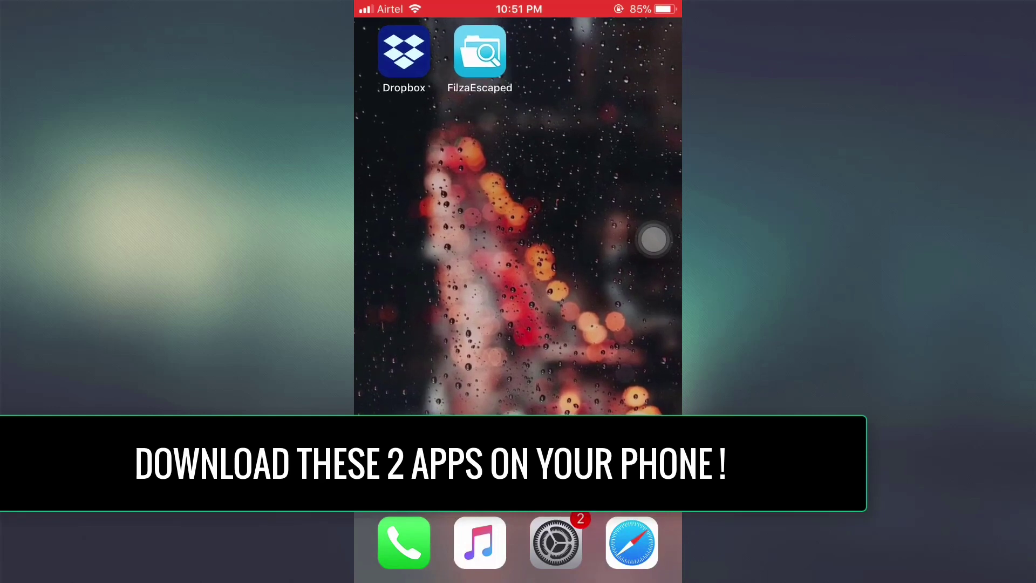
# Load the copied Dropbox share link in Safari
pyautogui.click(632, 542)
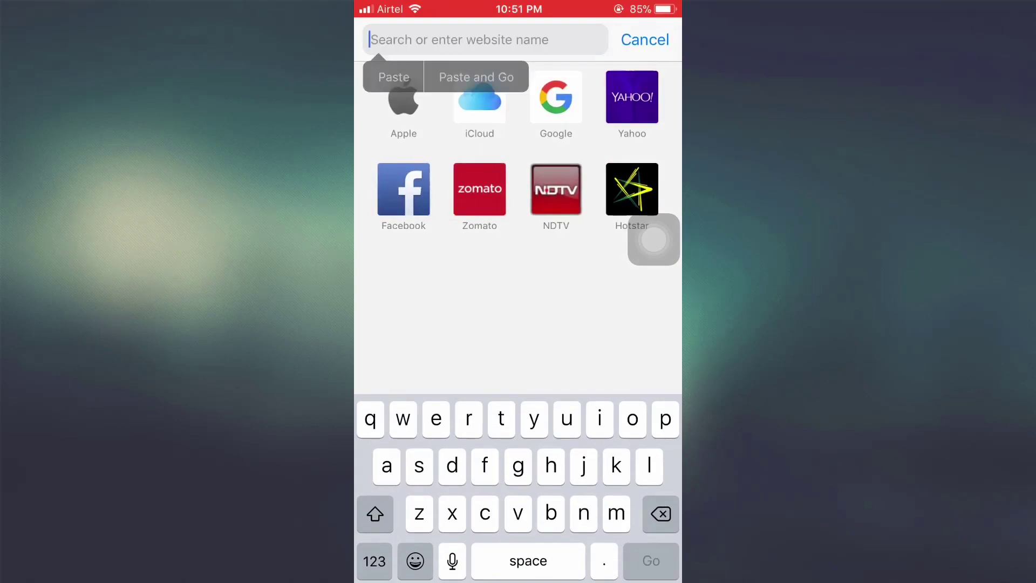
pyautogui.click(475, 76)
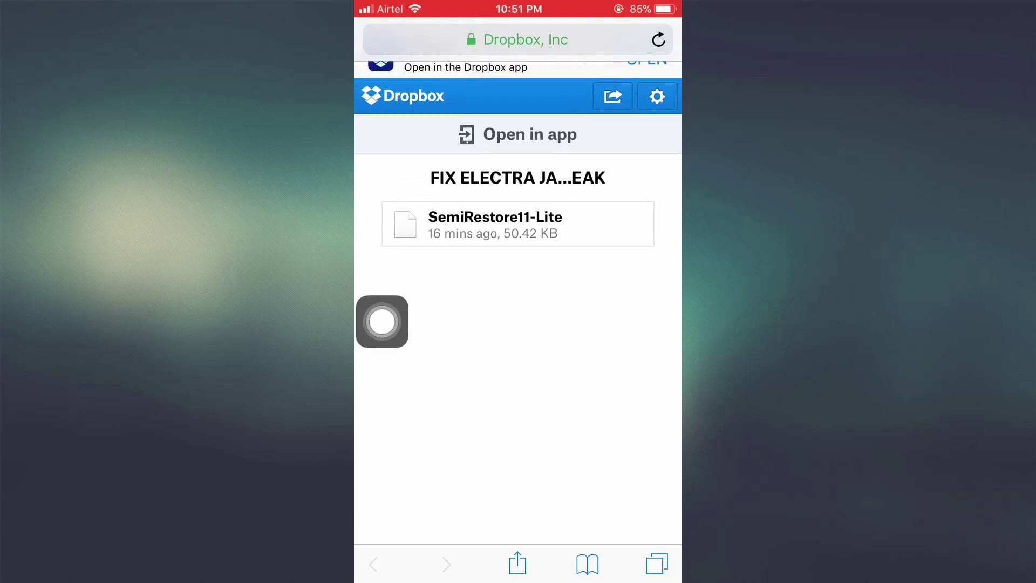
# Open the FIX ELECTRA JAILBREAK folder, make SemiRestore11-Lite available offline, and export it
pyautogui.click(518, 135)
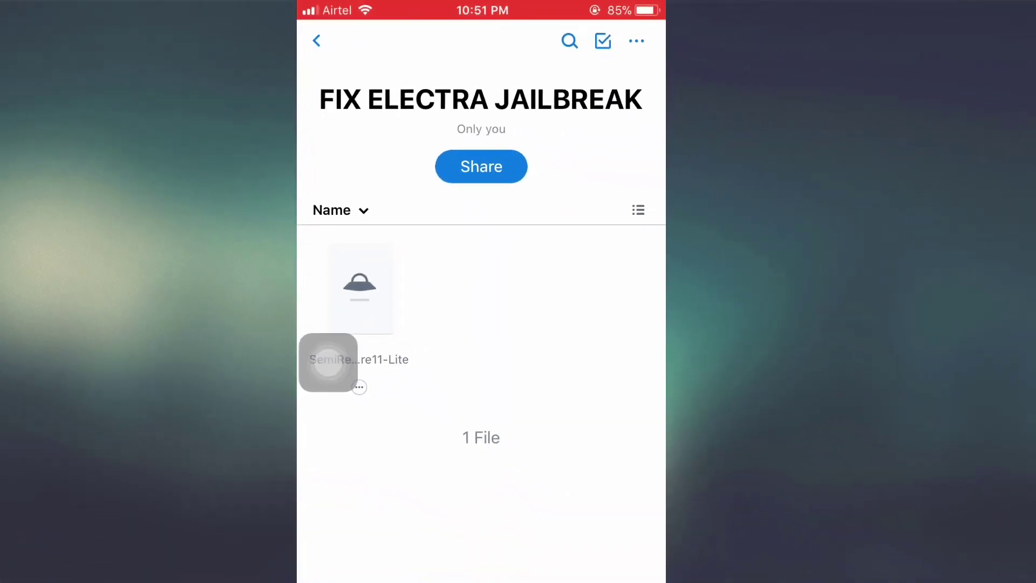
pyautogui.moveTo(329, 363); pyautogui.dragTo(620, 283)
pyautogui.click(400, 324)
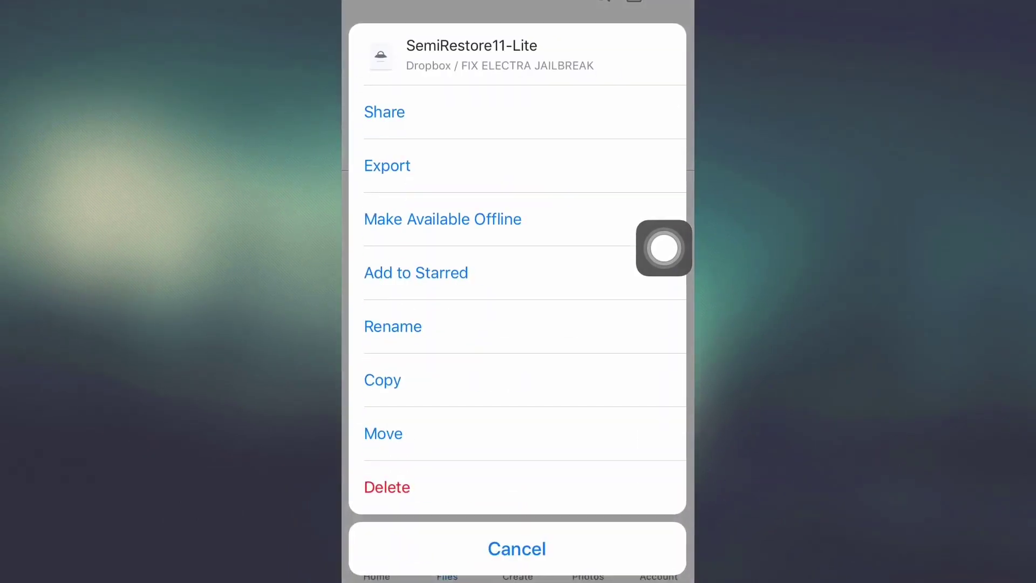
pyautogui.click(442, 219)
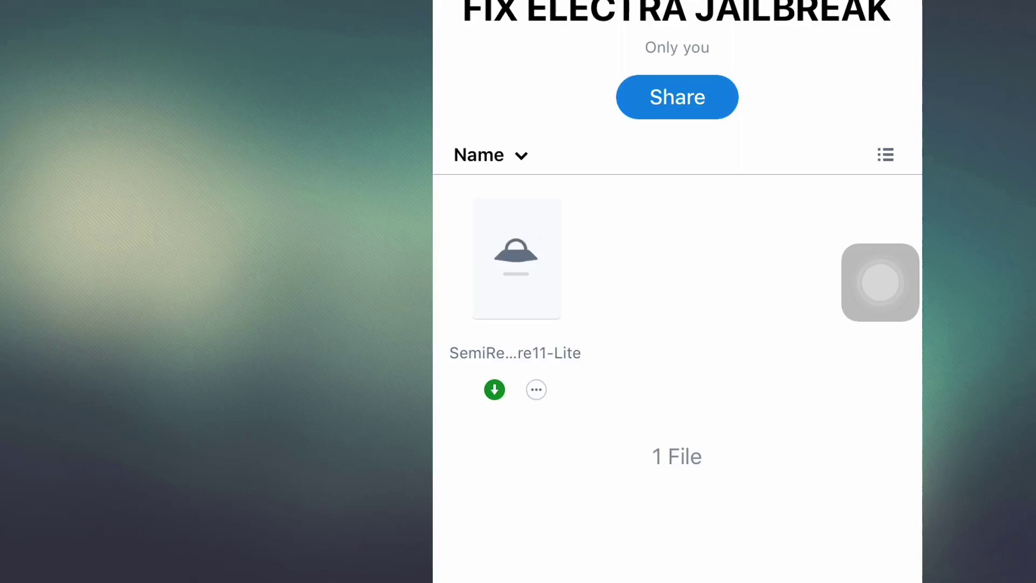
pyautogui.click(536, 388)
pyautogui.click(407, 197)
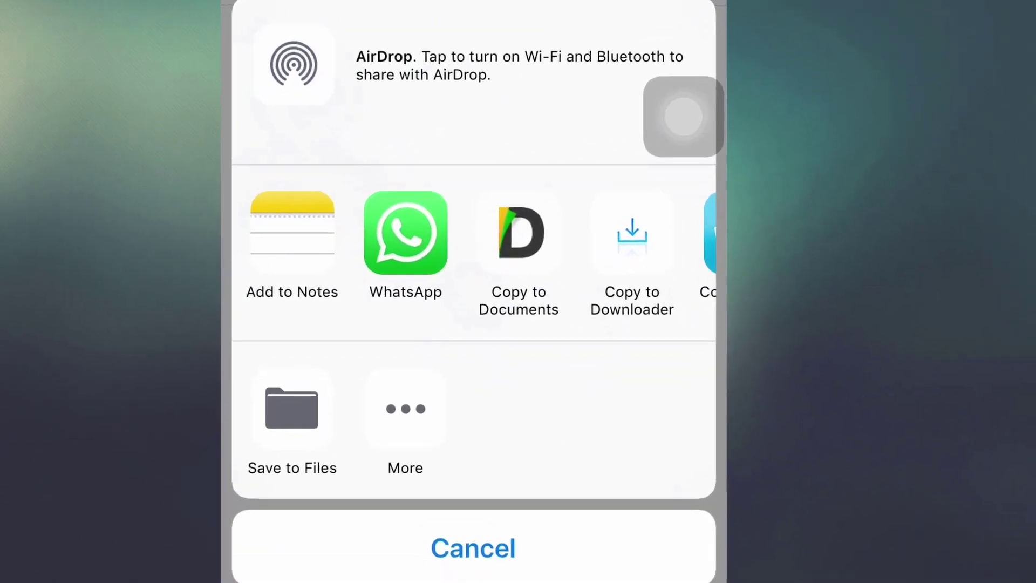
pyautogui.hscroll(3, 460, 226)
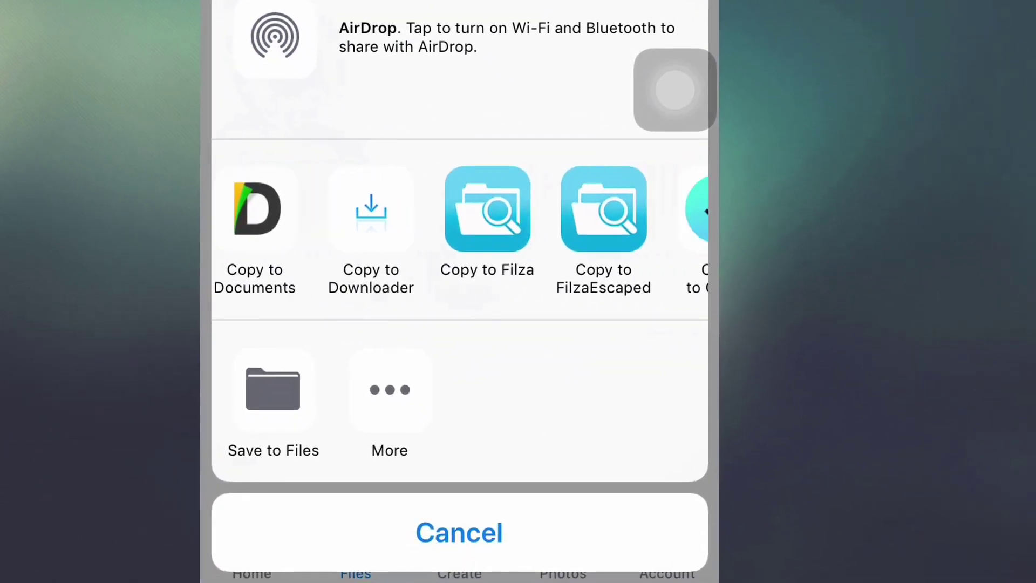
# Send the file to FilzaEscaped and copy SemiRestore11-Lite from Documents/Inbox to the pasteboard
pyautogui.click(572, 209)
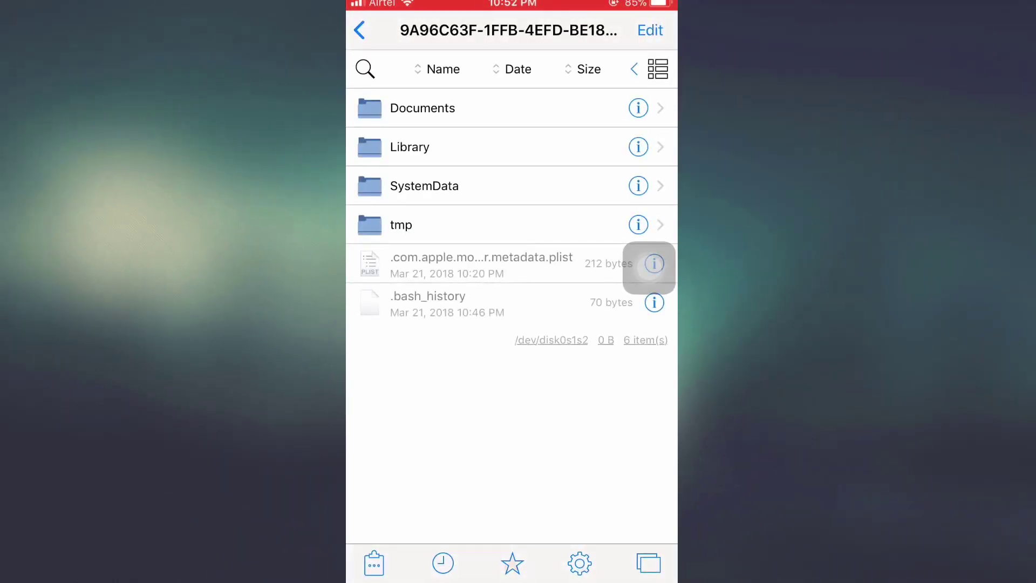
pyautogui.click(421, 108)
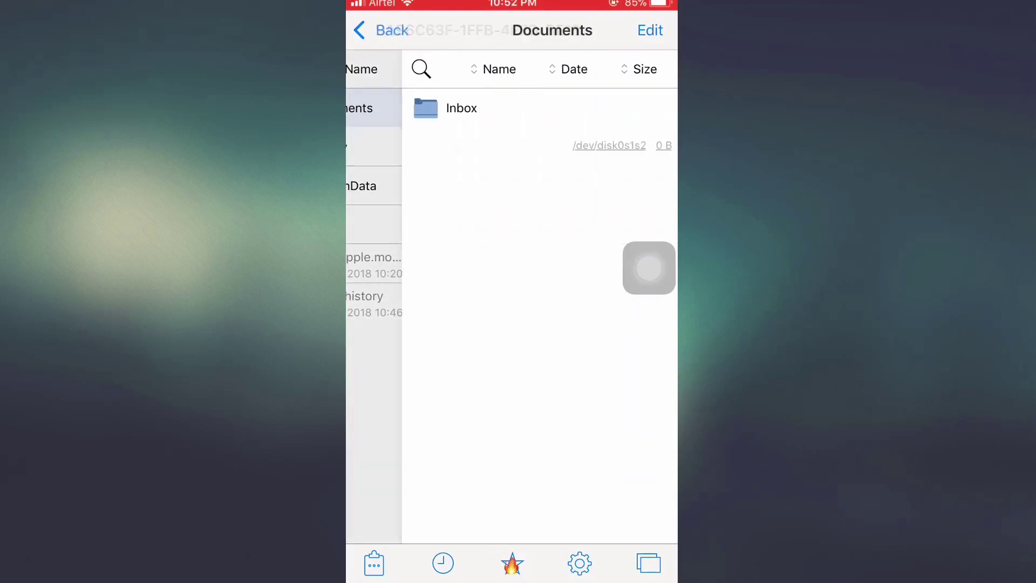
pyautogui.click(421, 106)
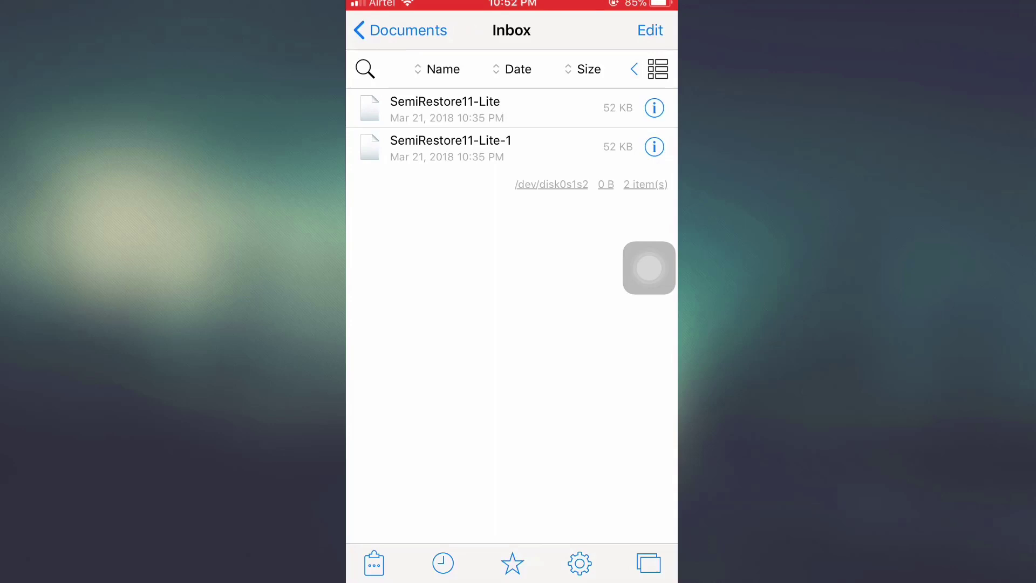
pyautogui.click(445, 108)
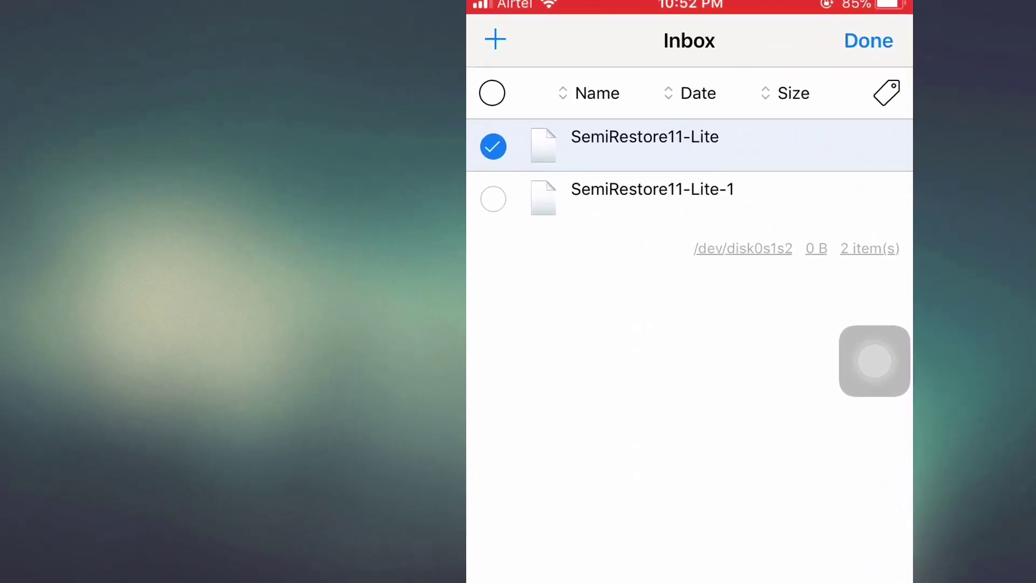
pyautogui.click(381, 564)
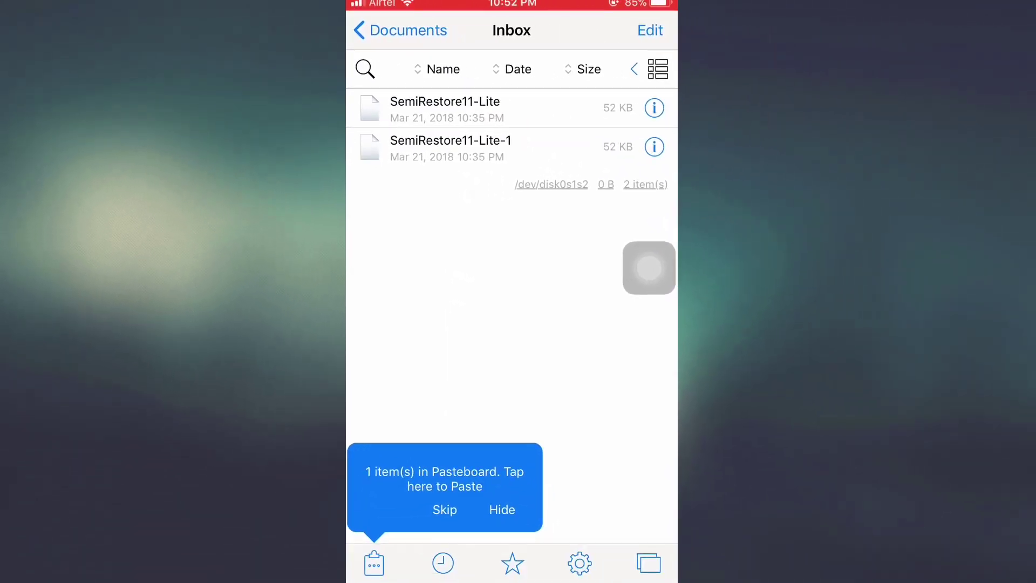
# Navigate back up from Inbox to the root folder /
pyautogui.click(402, 30)
pyautogui.click(360, 30)
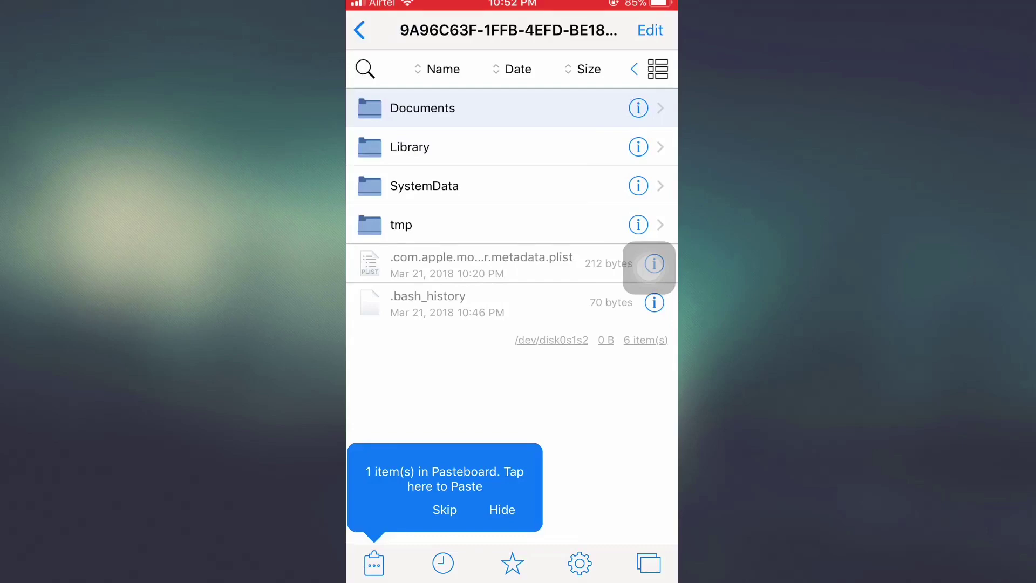
pyautogui.click(360, 30)
pyautogui.click(360, 30)
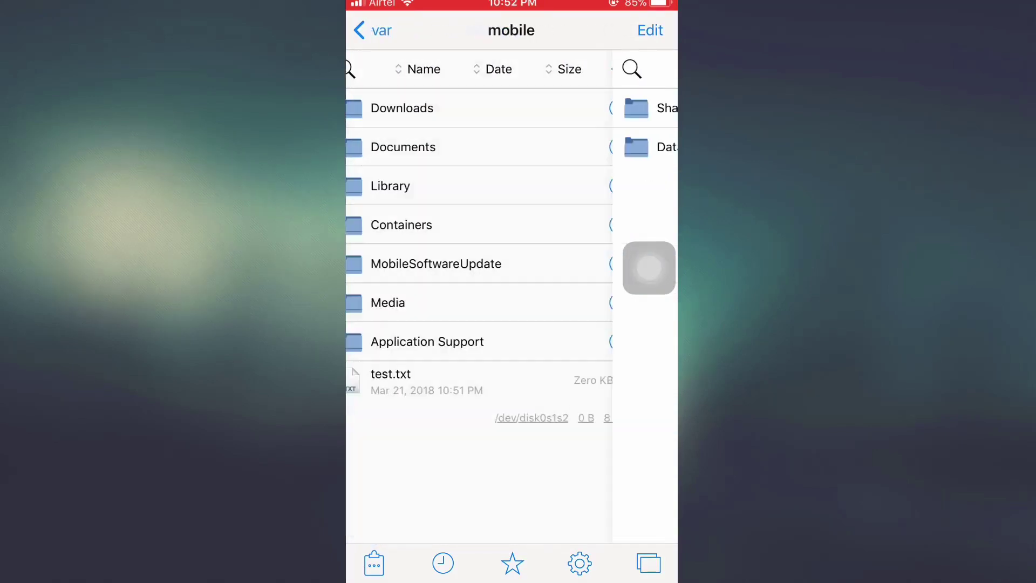
pyautogui.click(360, 29)
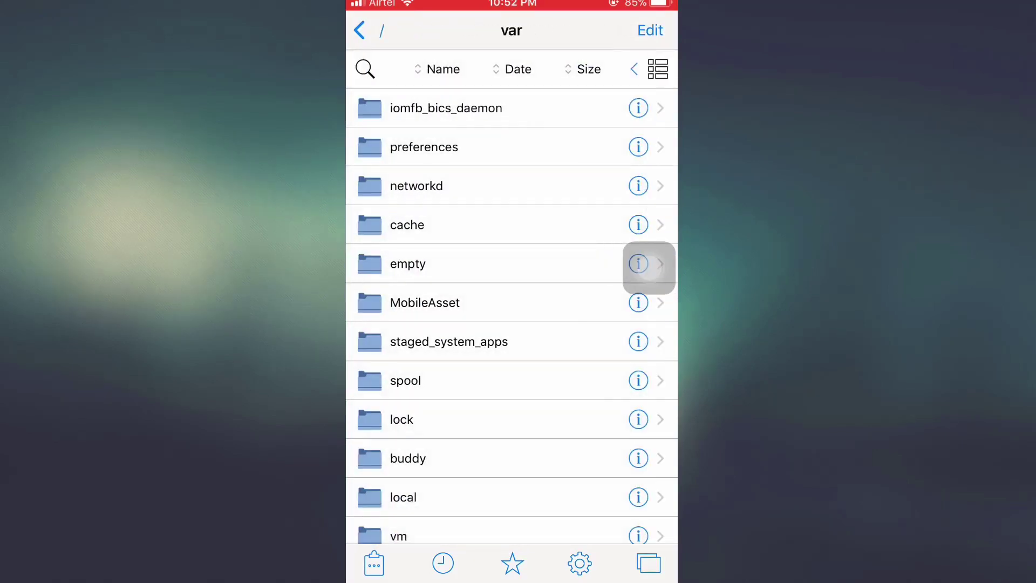
pyautogui.click(360, 30)
pyautogui.scroll(-3, 512, 296)
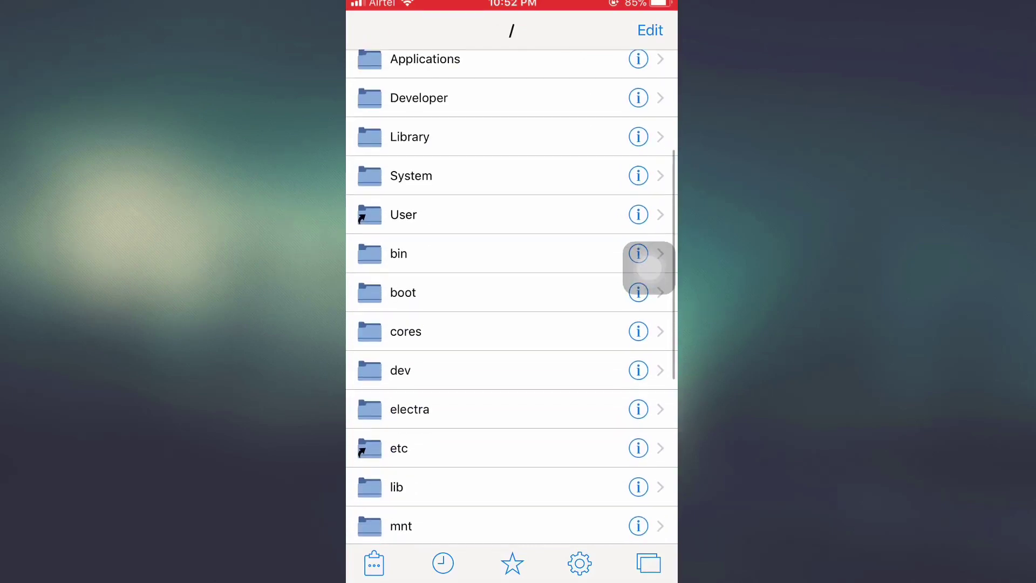
pyautogui.scroll(-3, 511, 297)
pyautogui.scroll(-1, 512, 296)
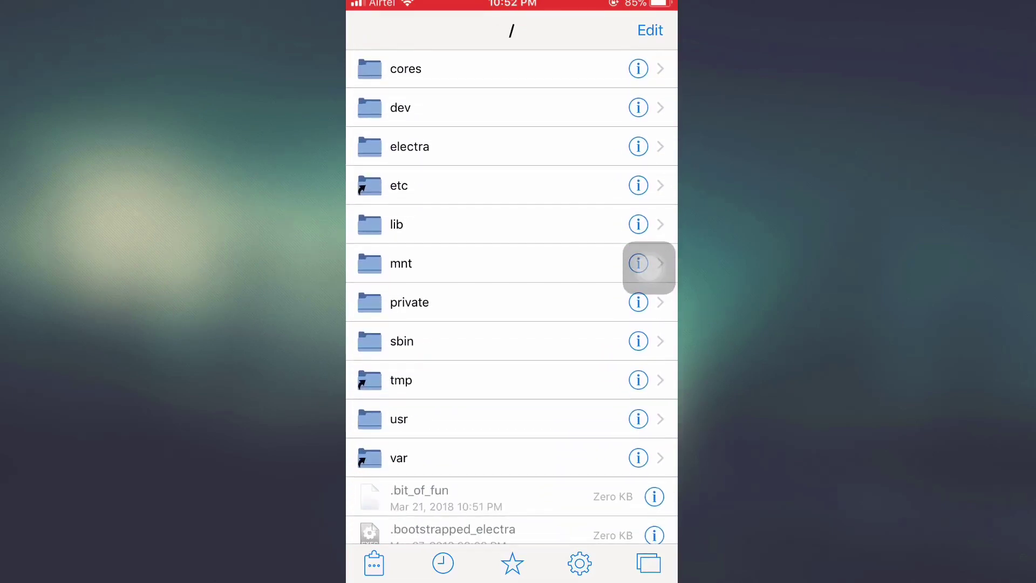
# Paste SemiRestore11-Lite into /usr/bin, replacing the existing file
pyautogui.click(399, 419)
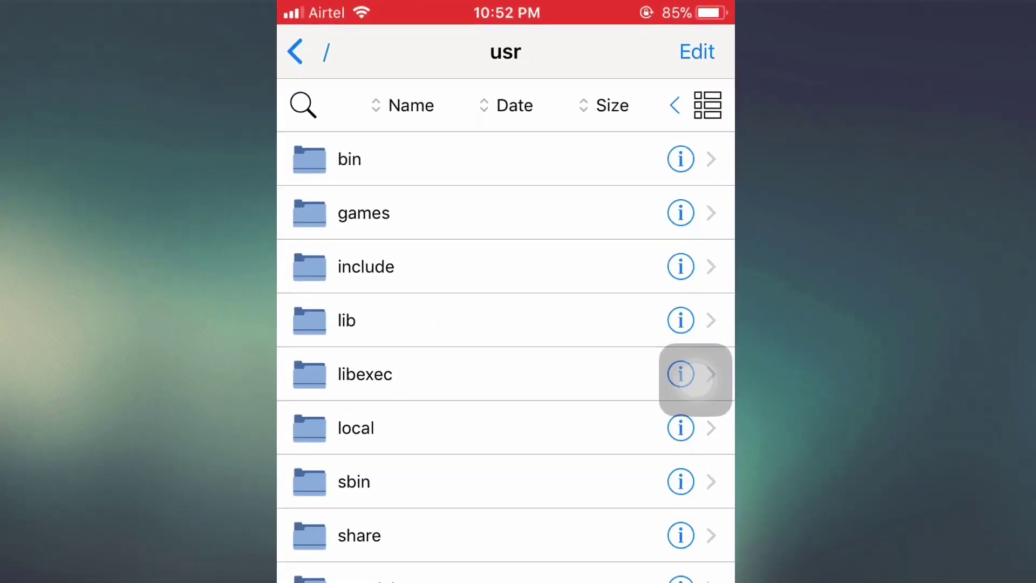
pyautogui.click(416, 113)
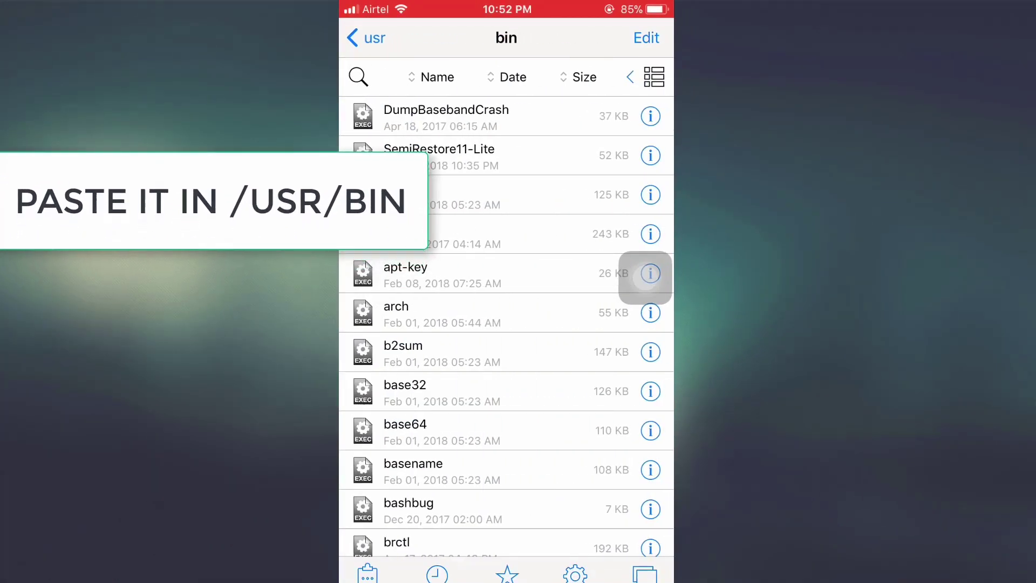
pyautogui.click(367, 572)
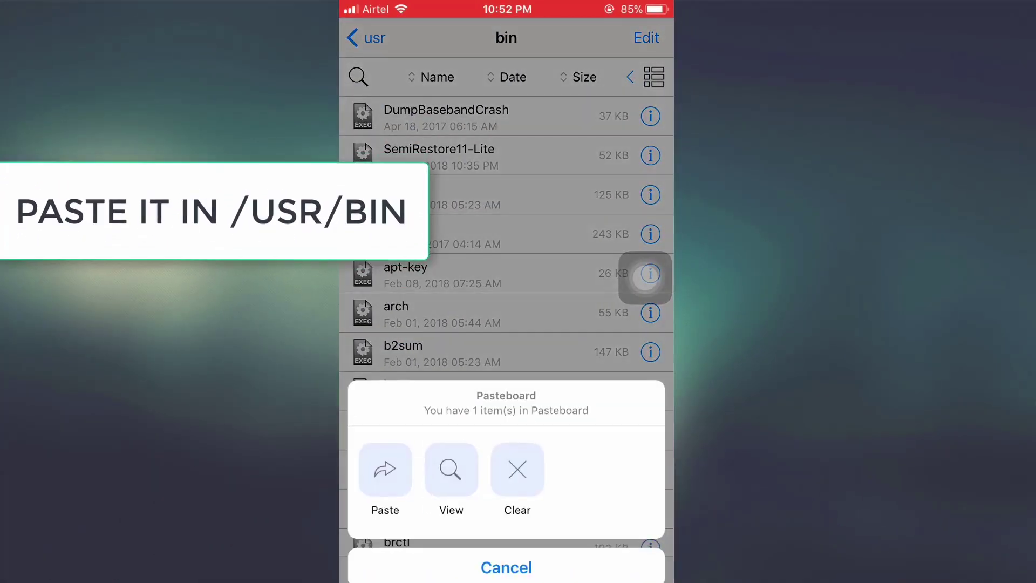
pyautogui.click(384, 478)
pyautogui.click(504, 316)
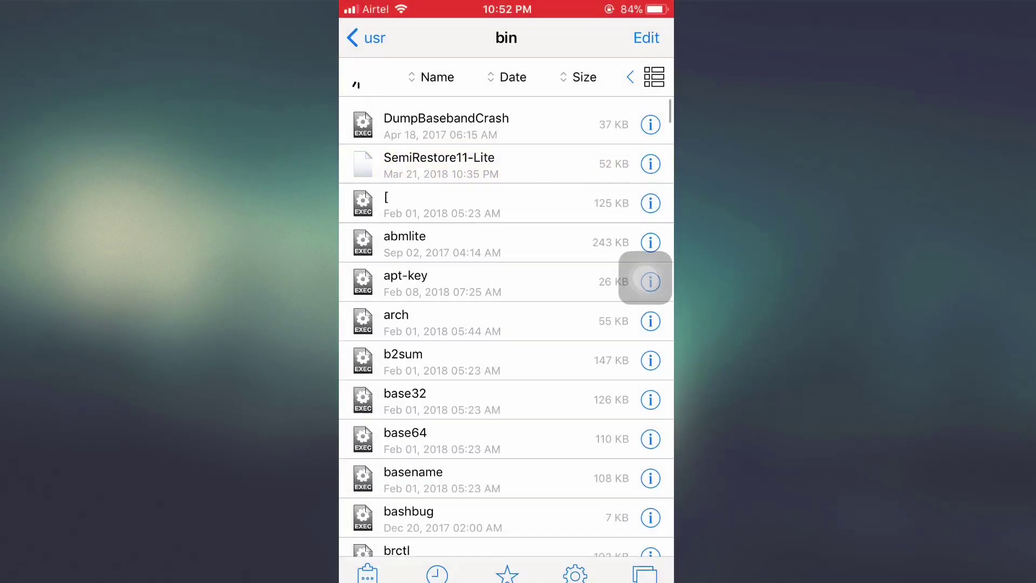
pyautogui.click(445, 156)
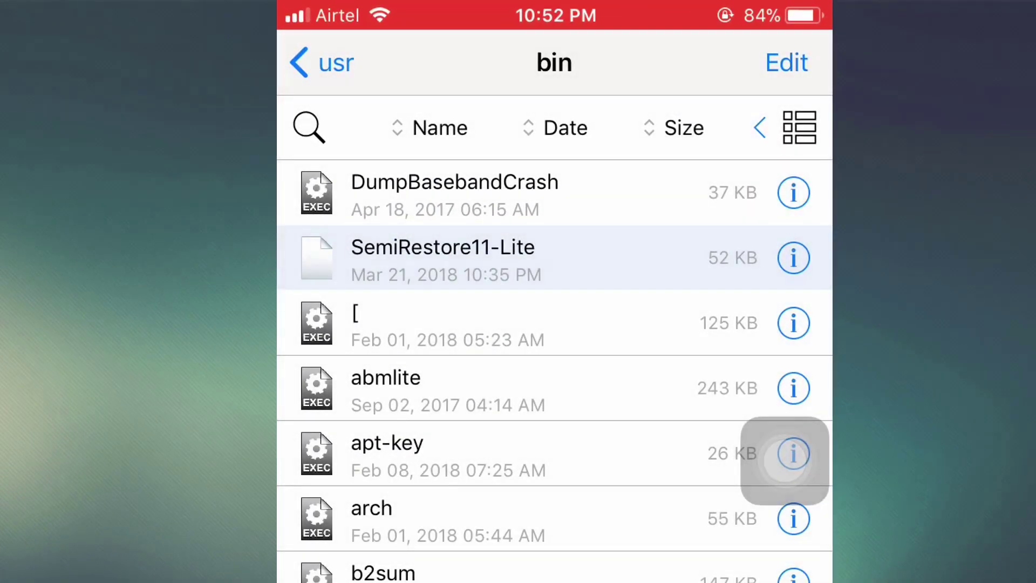
# Add Owner Execute to SemiRestore11-Lite's access permissions and save them
pyautogui.click(793, 258)
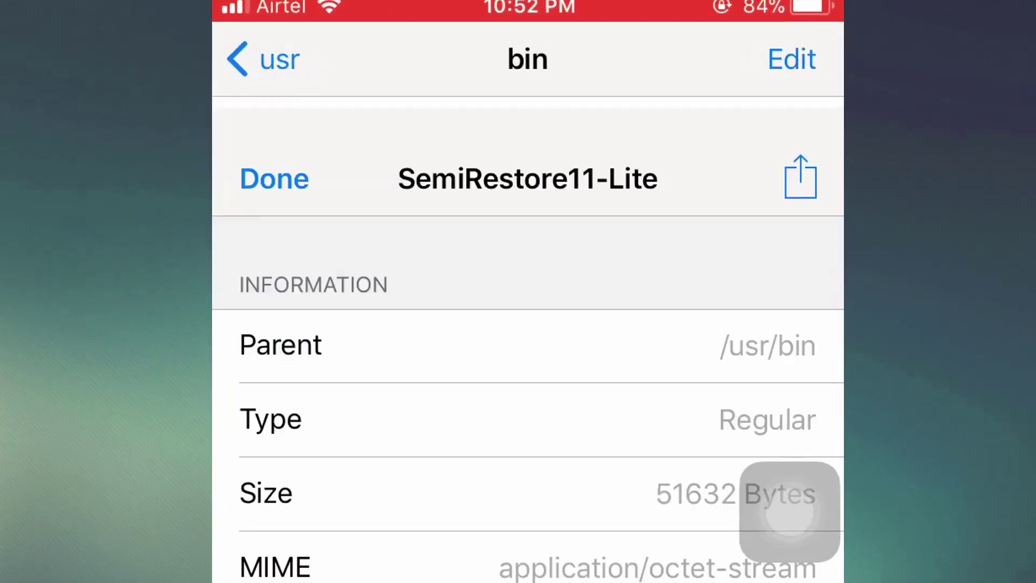
pyautogui.scroll(-5, 554, 365)
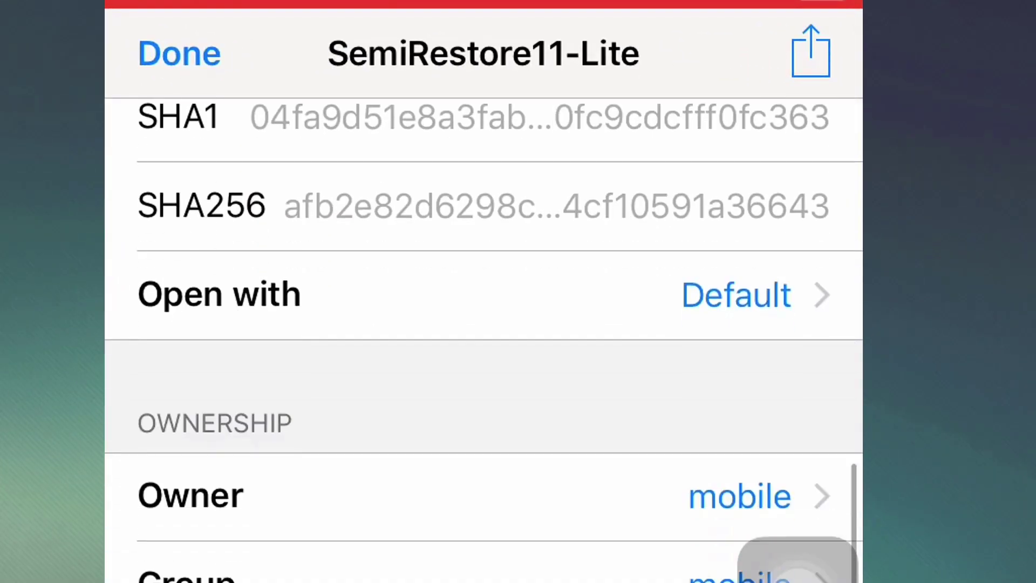
pyautogui.scroll(-4, 483, 339)
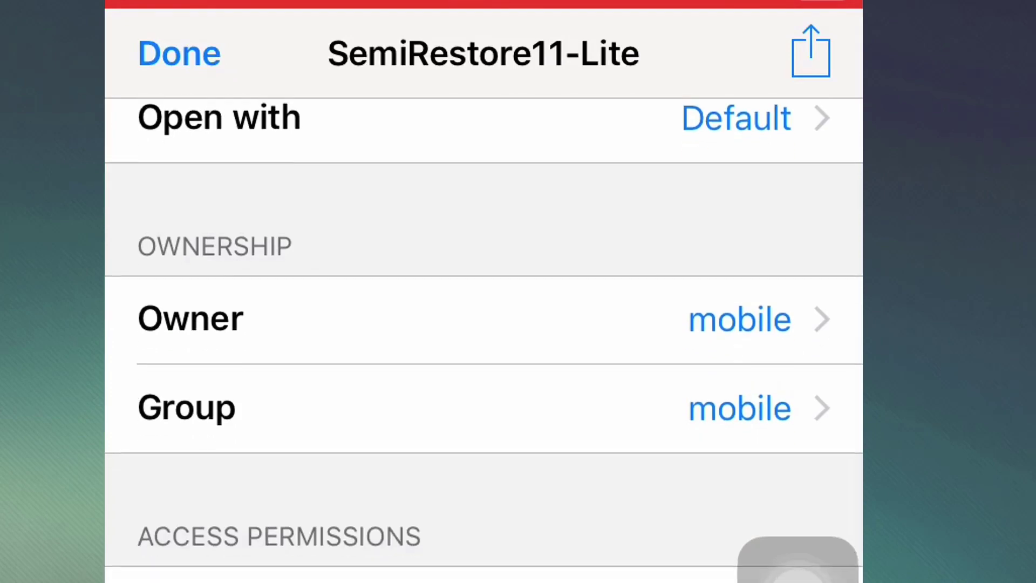
pyautogui.click(405, 566)
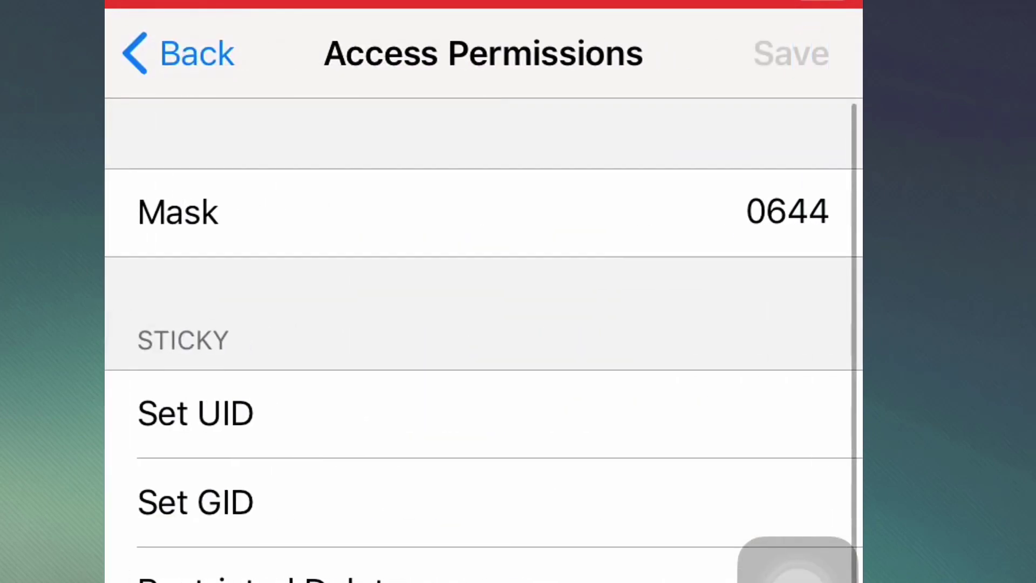
pyautogui.click(502, 445)
pyautogui.click(639, 38)
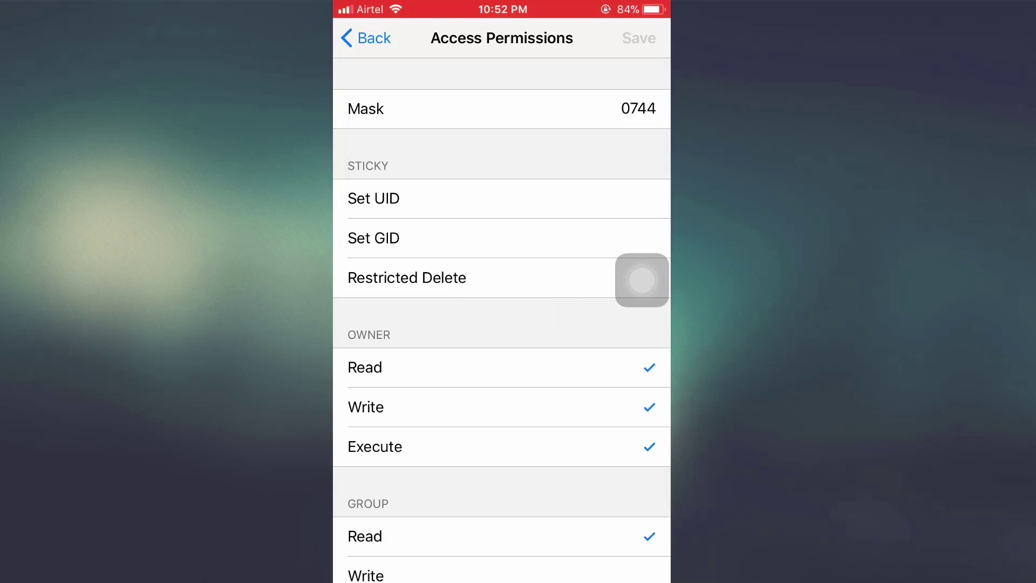
# Review the saved permissions, including those for others, then close the file's properties
pyautogui.click(369, 38)
pyautogui.click(486, 338)
pyautogui.click(369, 38)
pyautogui.click(486, 416)
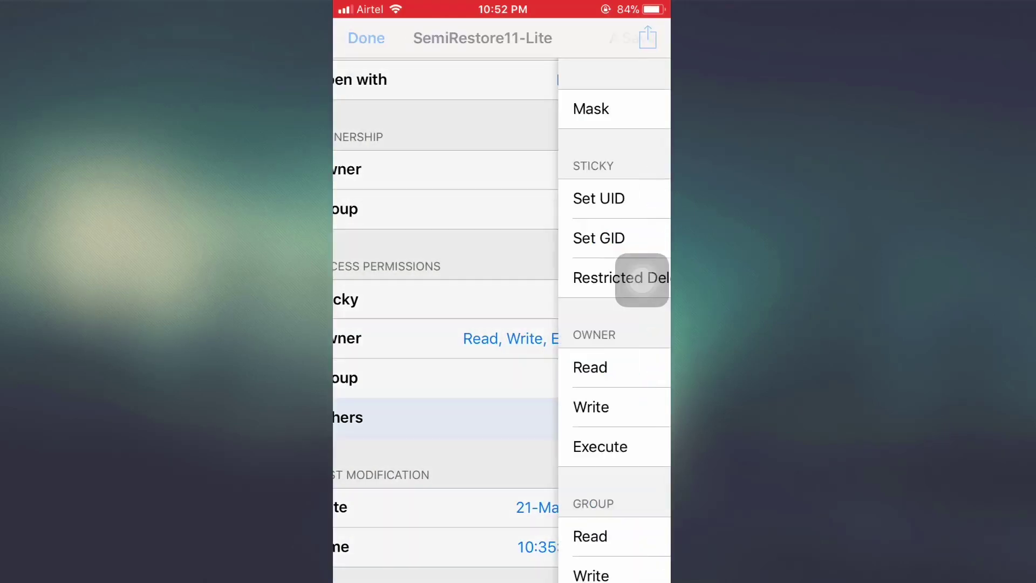
pyautogui.click(368, 38)
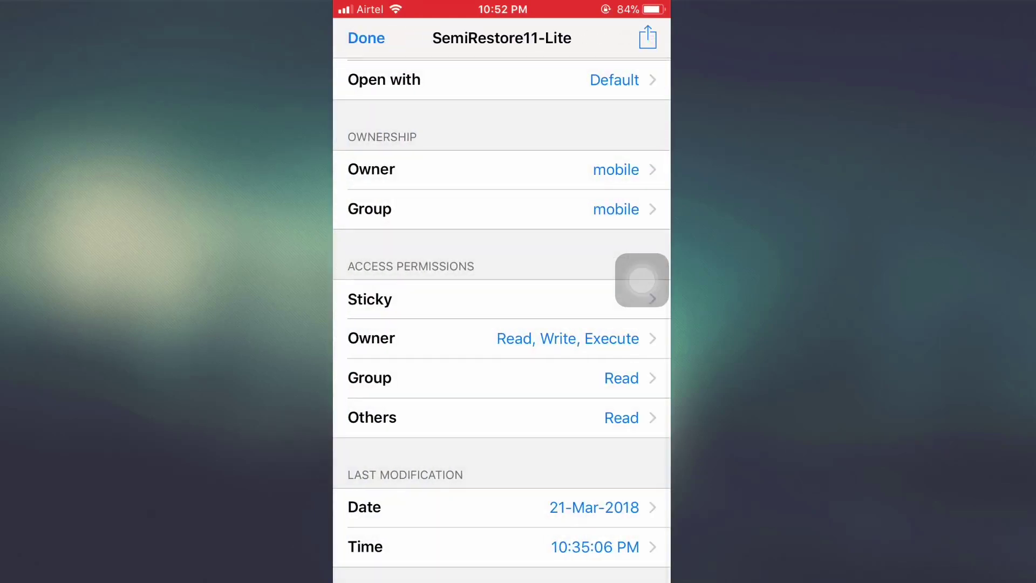
pyautogui.click(368, 38)
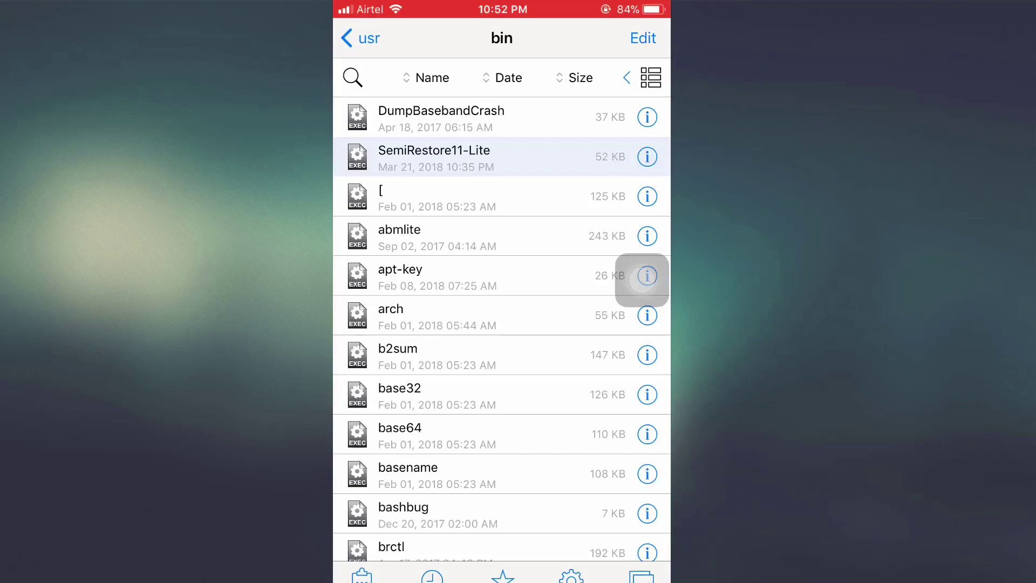
pyautogui.click(502, 301)
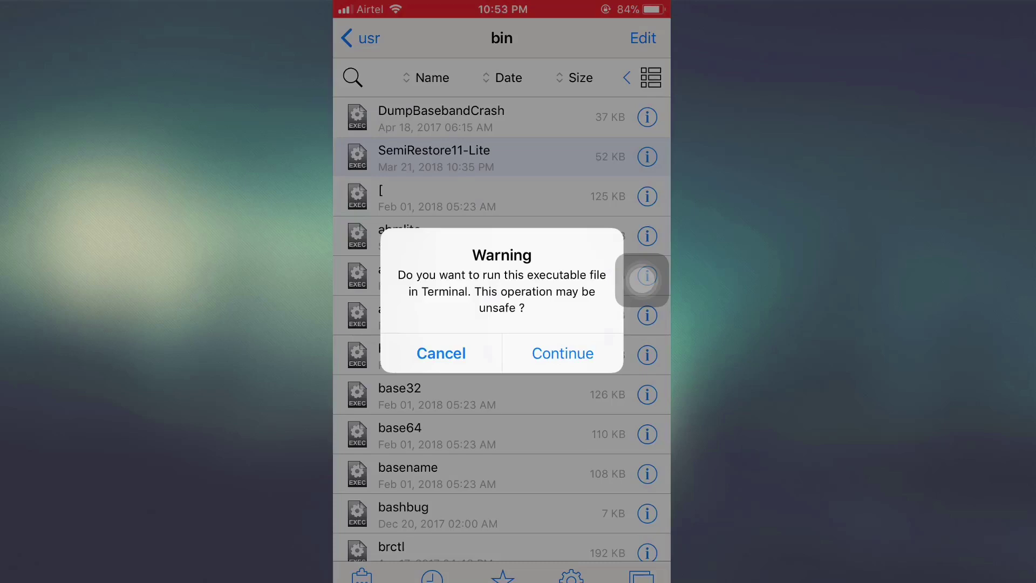
pyautogui.click(562, 353)
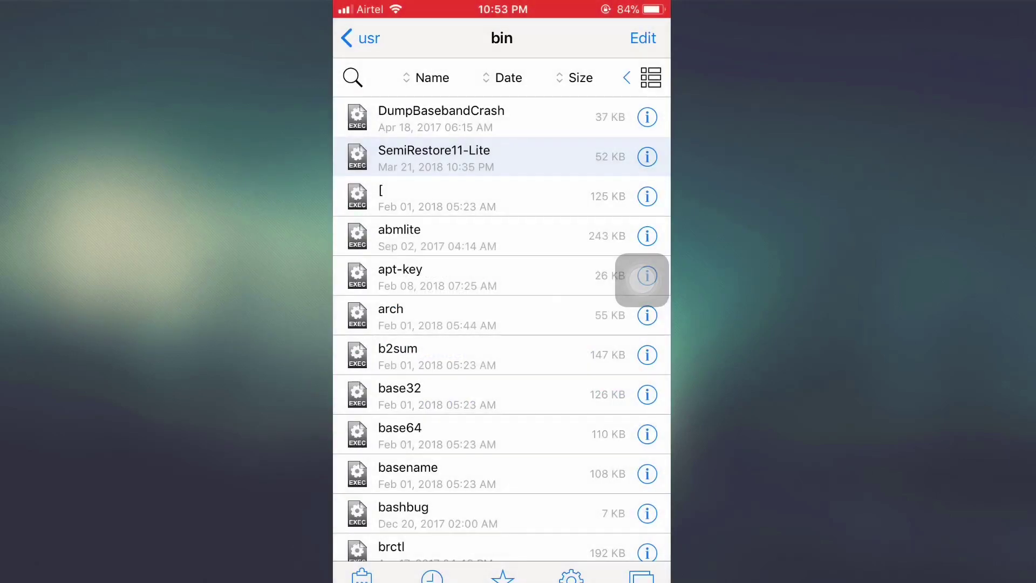